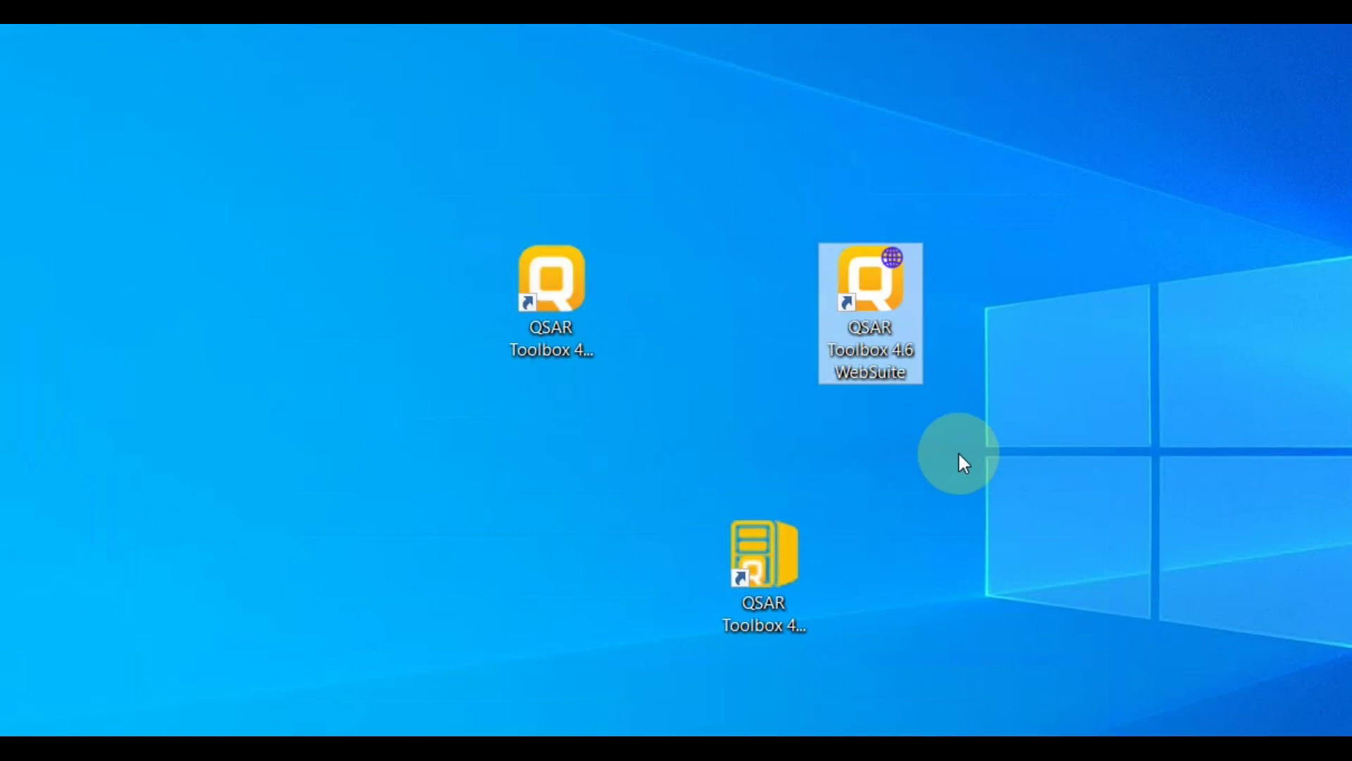
Step: Select the Server, Desktop Client and WebSuite shortcuts in turn, ending on QSAR Toolbox 4.6 Desktop Client
left_click(788, 546)
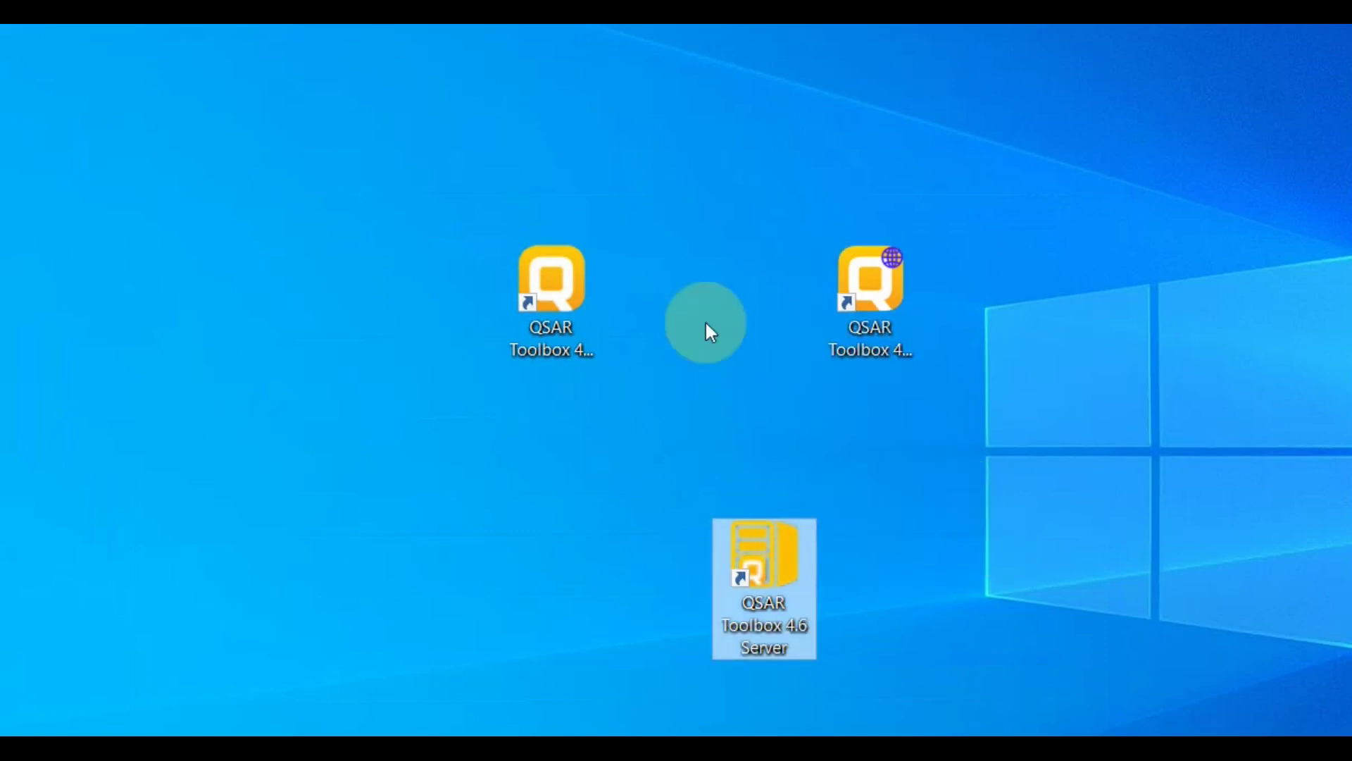
left_click(546, 275)
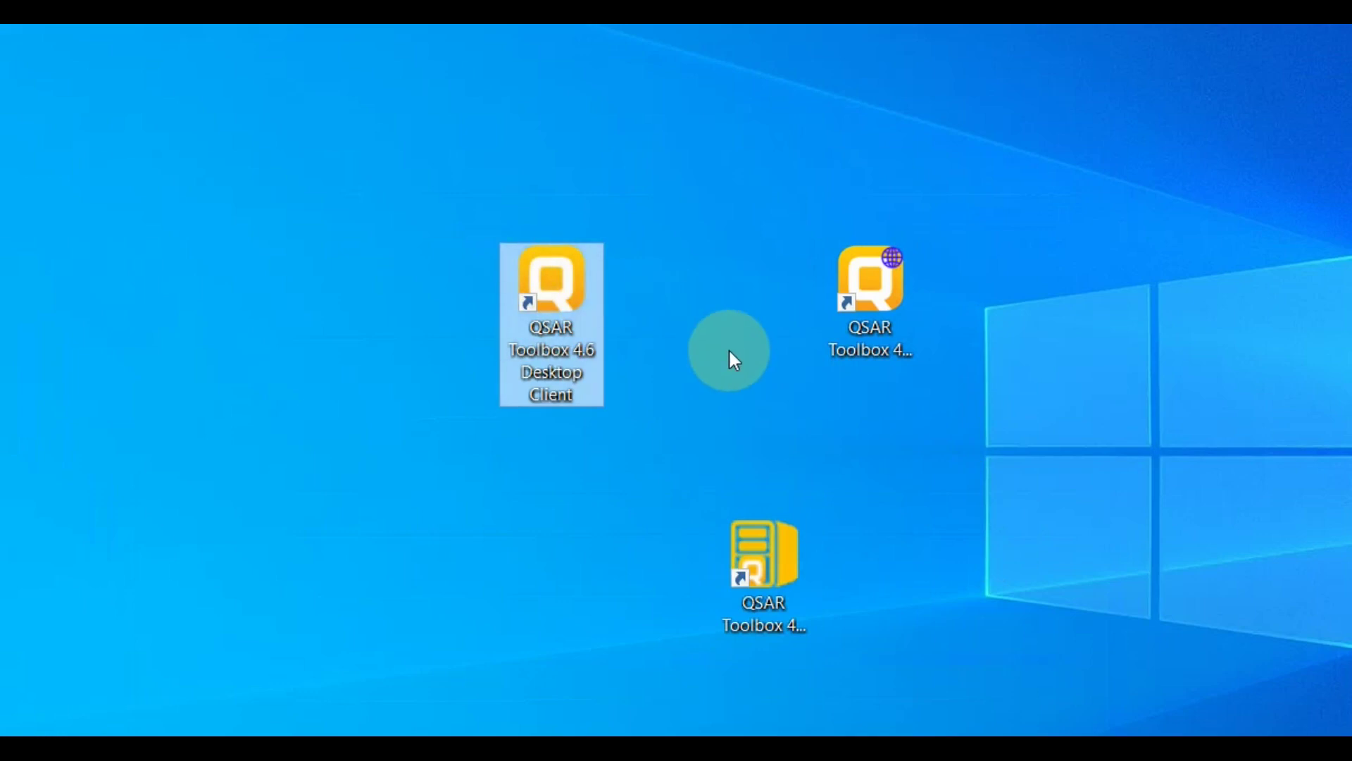
left_click(849, 302)
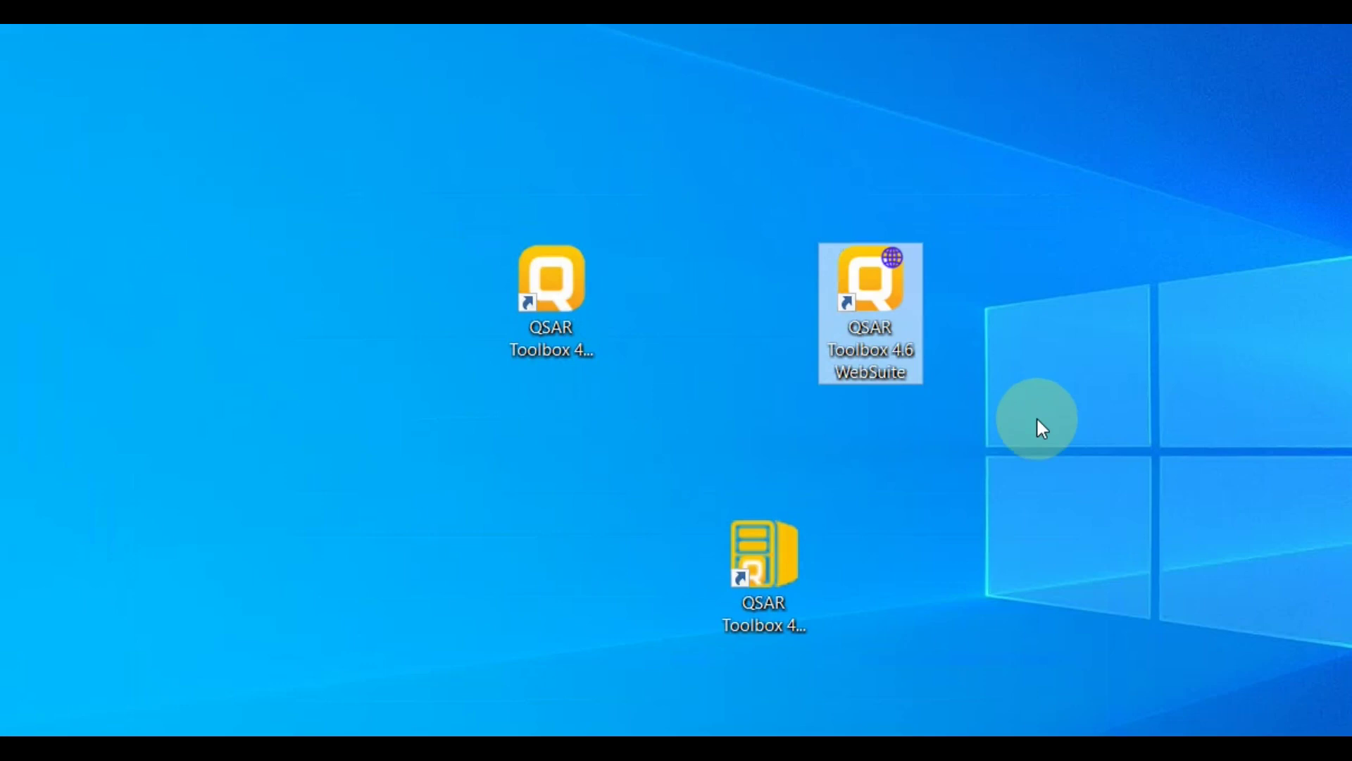
left_click(536, 281)
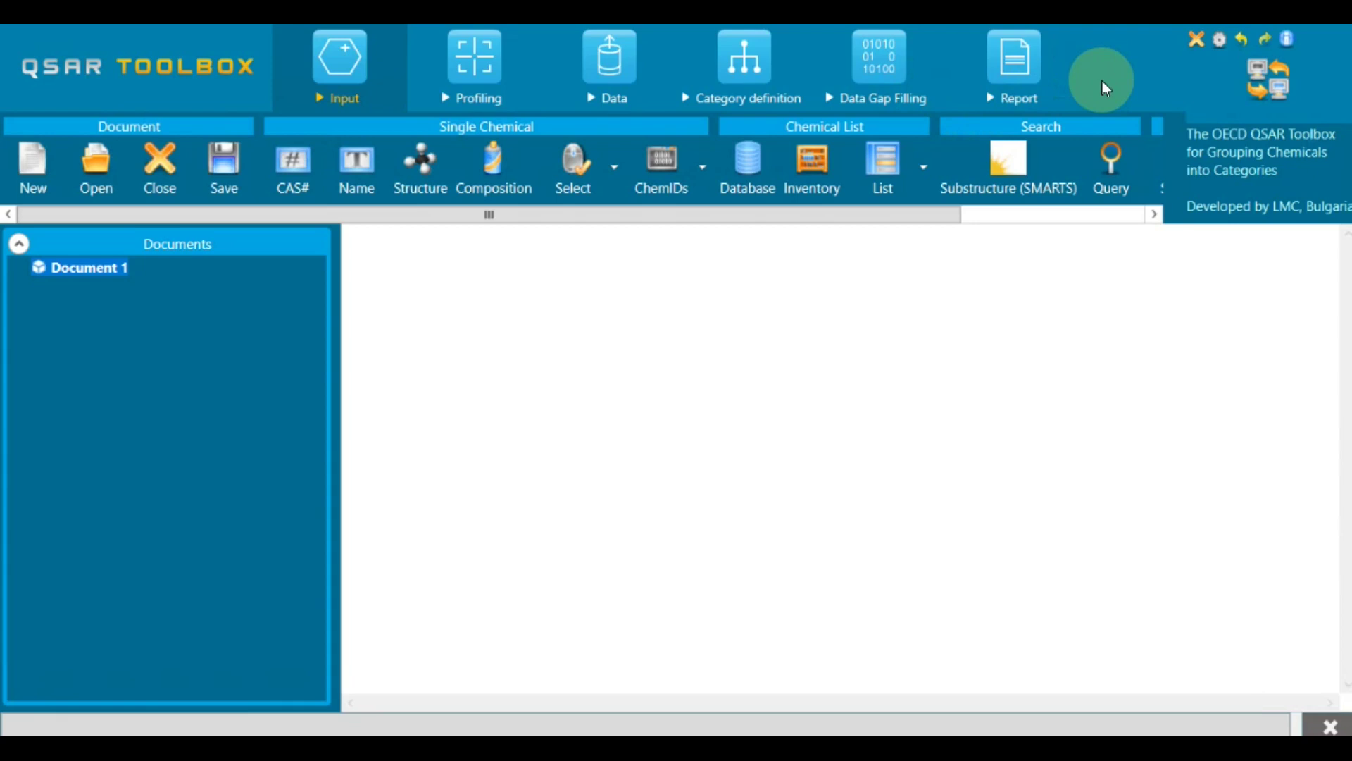
Step: Step through Profiling, Data, Category definition and Data Gap Filling, ending on the Report stage
left_click(519, 101)
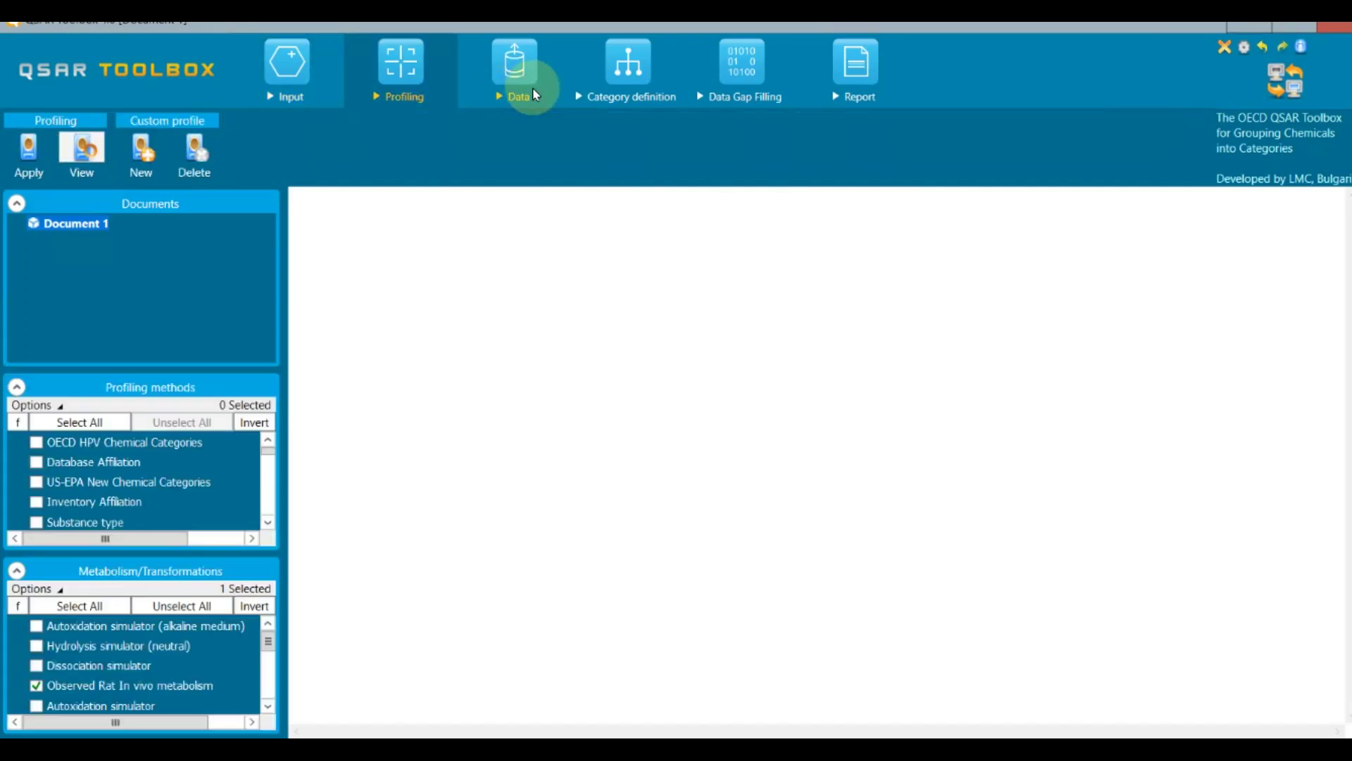
left_click(535, 95)
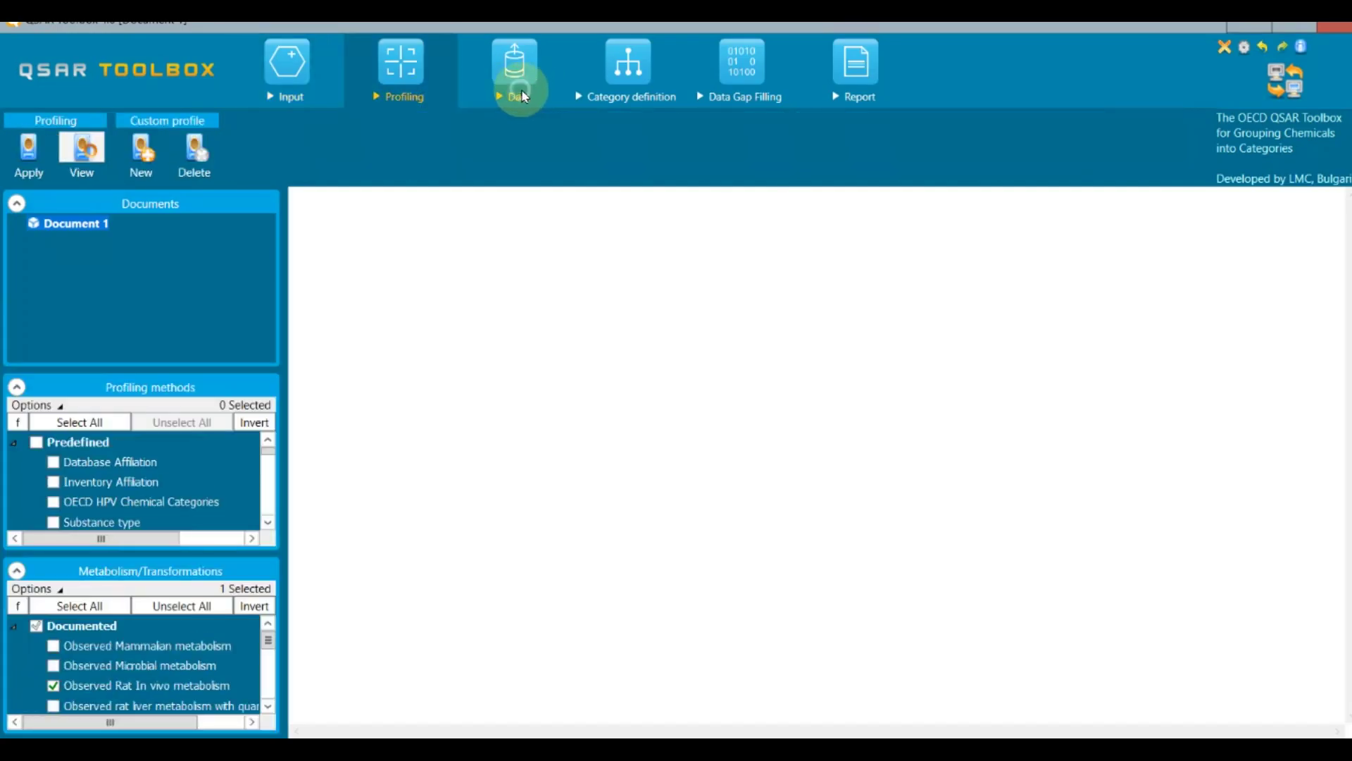
left_click(641, 101)
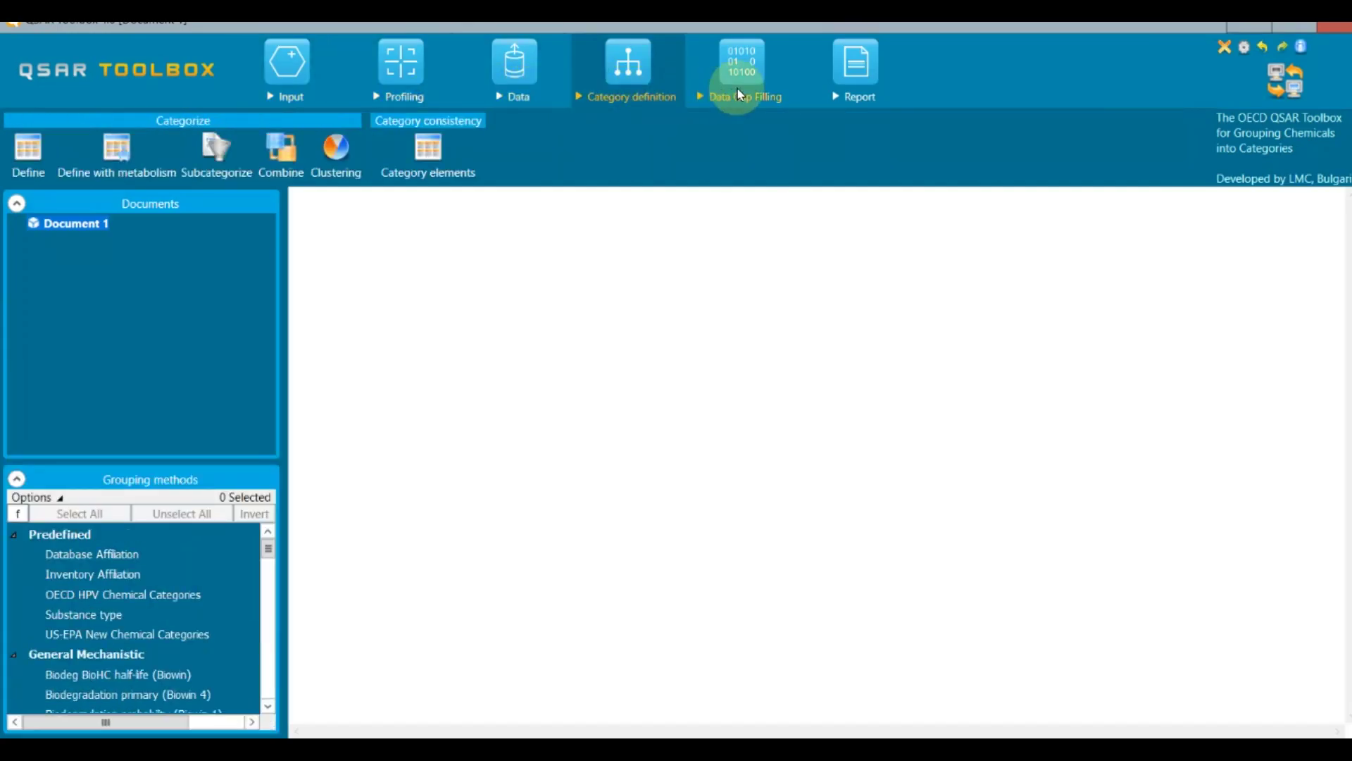
left_click(741, 94)
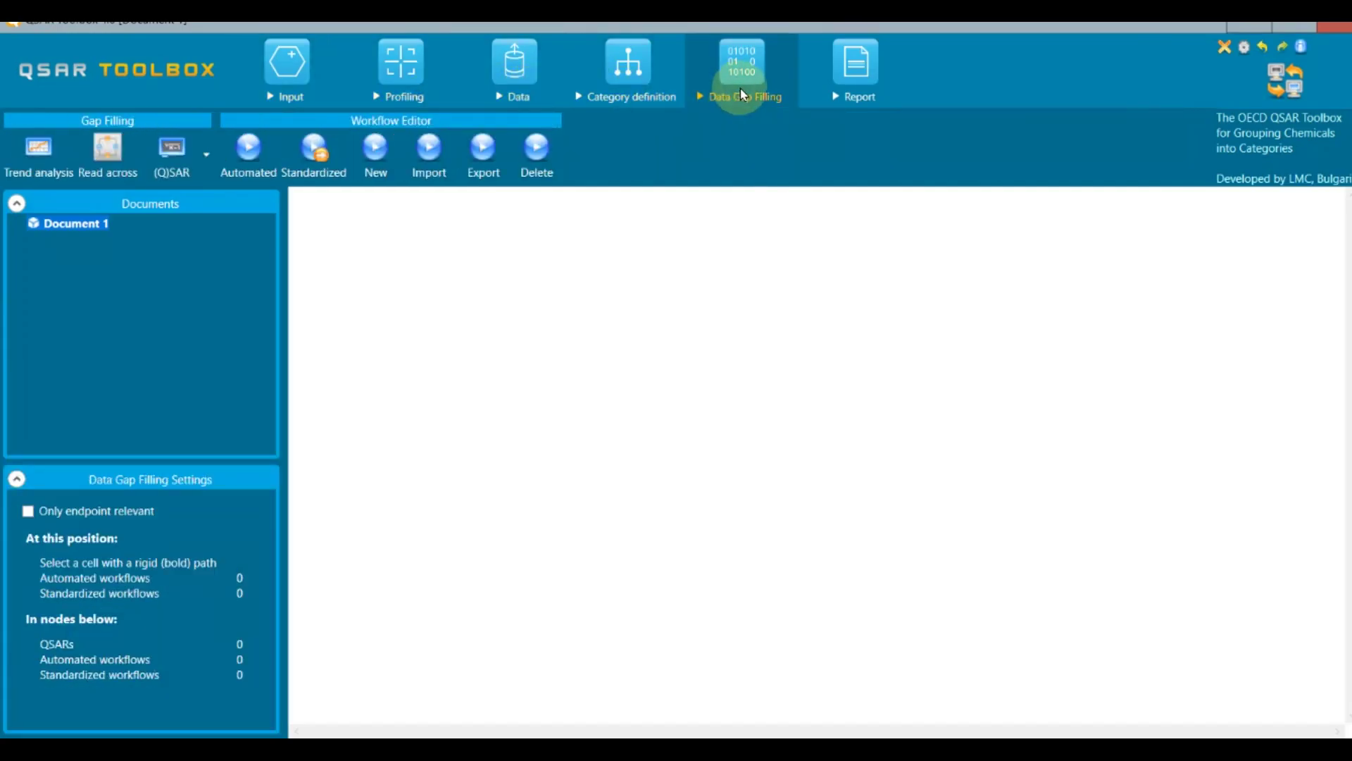
left_click(833, 89)
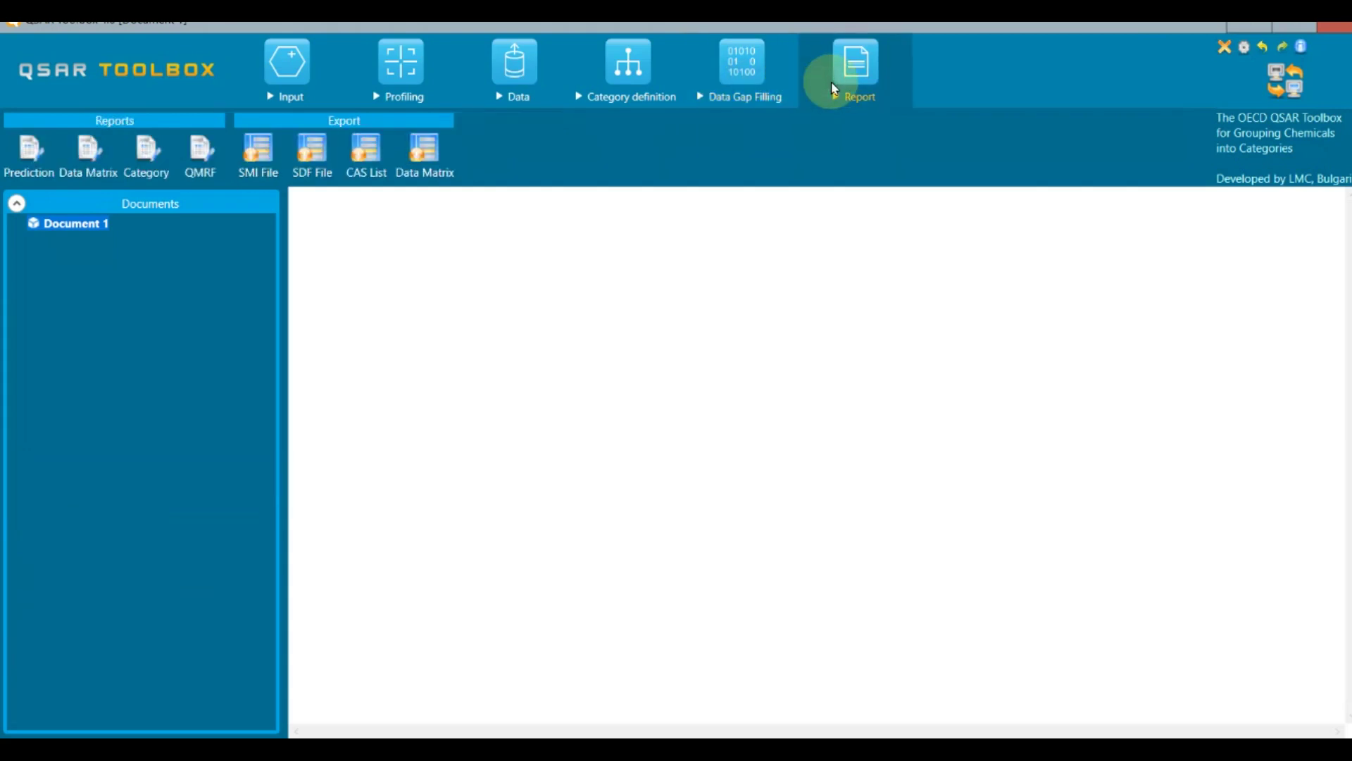
left_click(1303, 48)
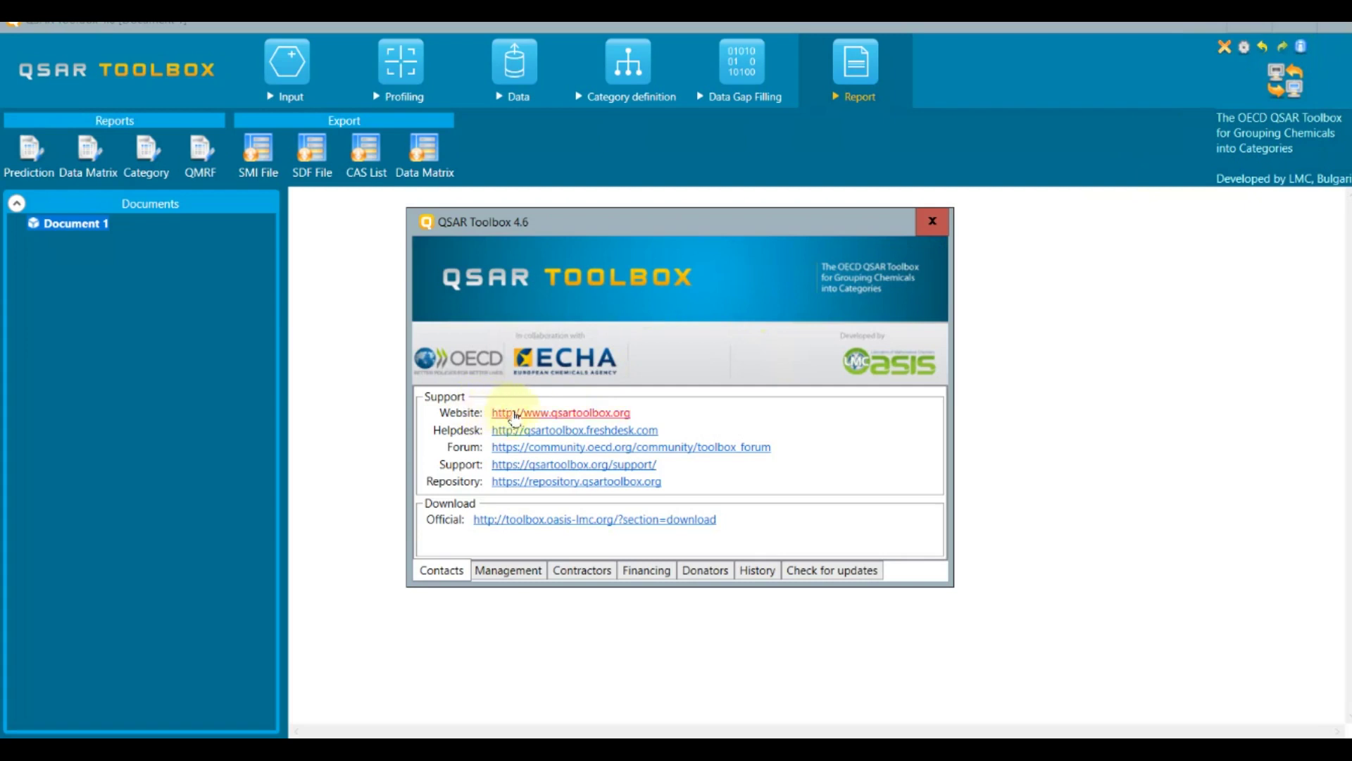
left_click(510, 572)
left_click(605, 574)
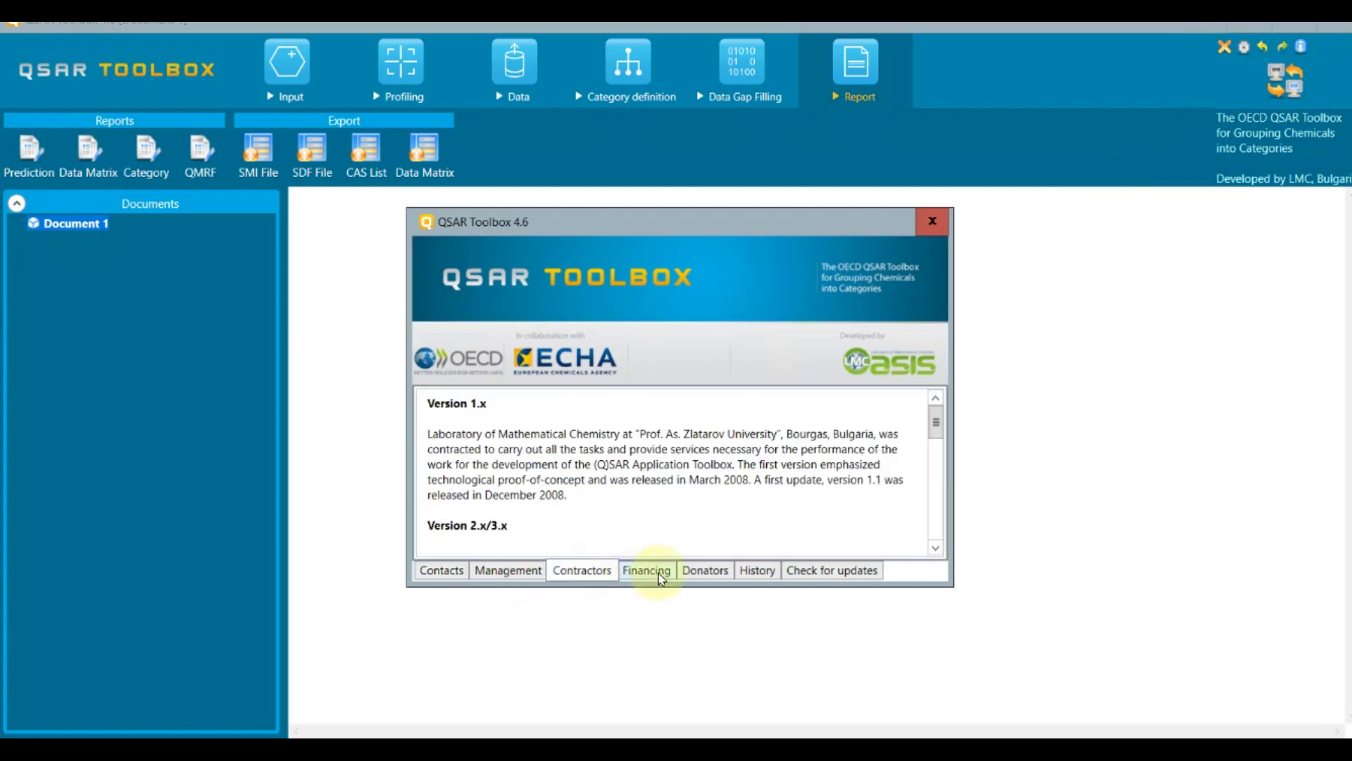
left_click(662, 573)
left_click(708, 576)
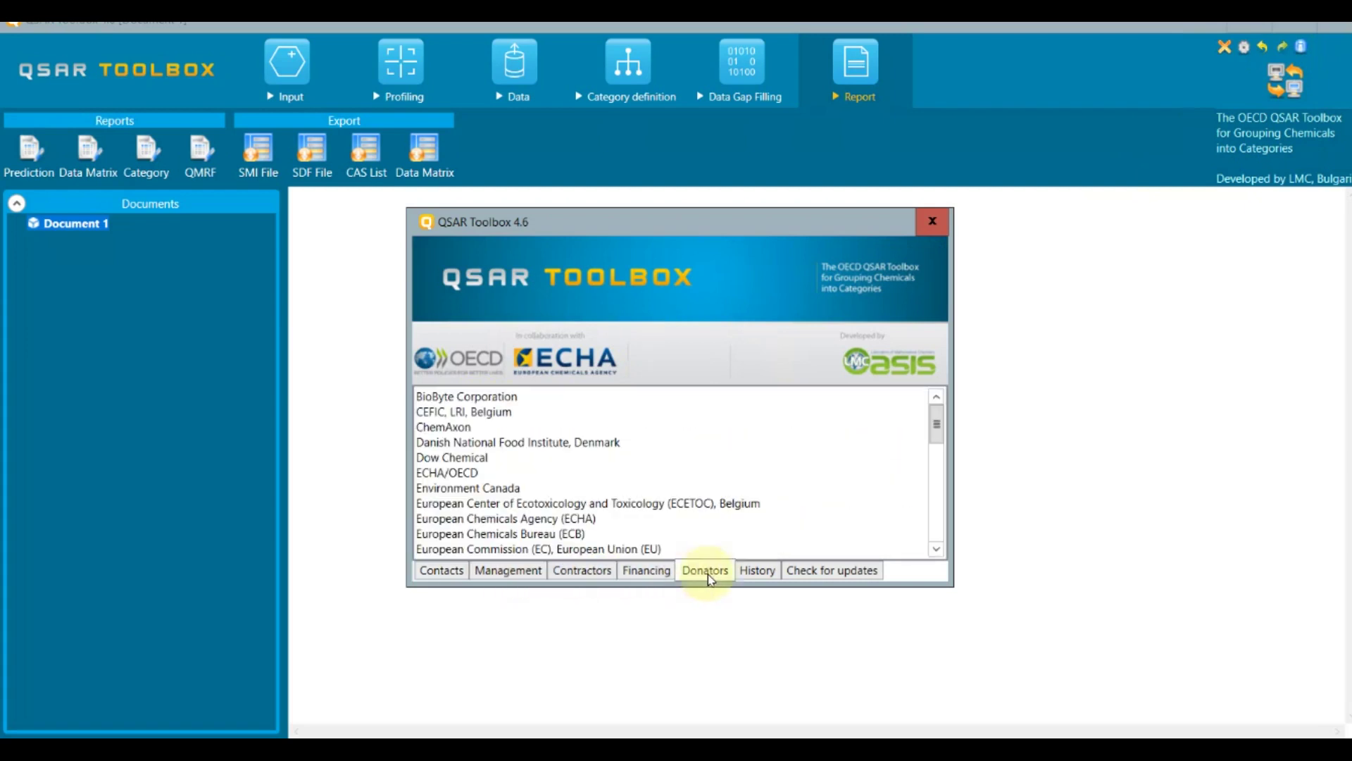
left_click(755, 570)
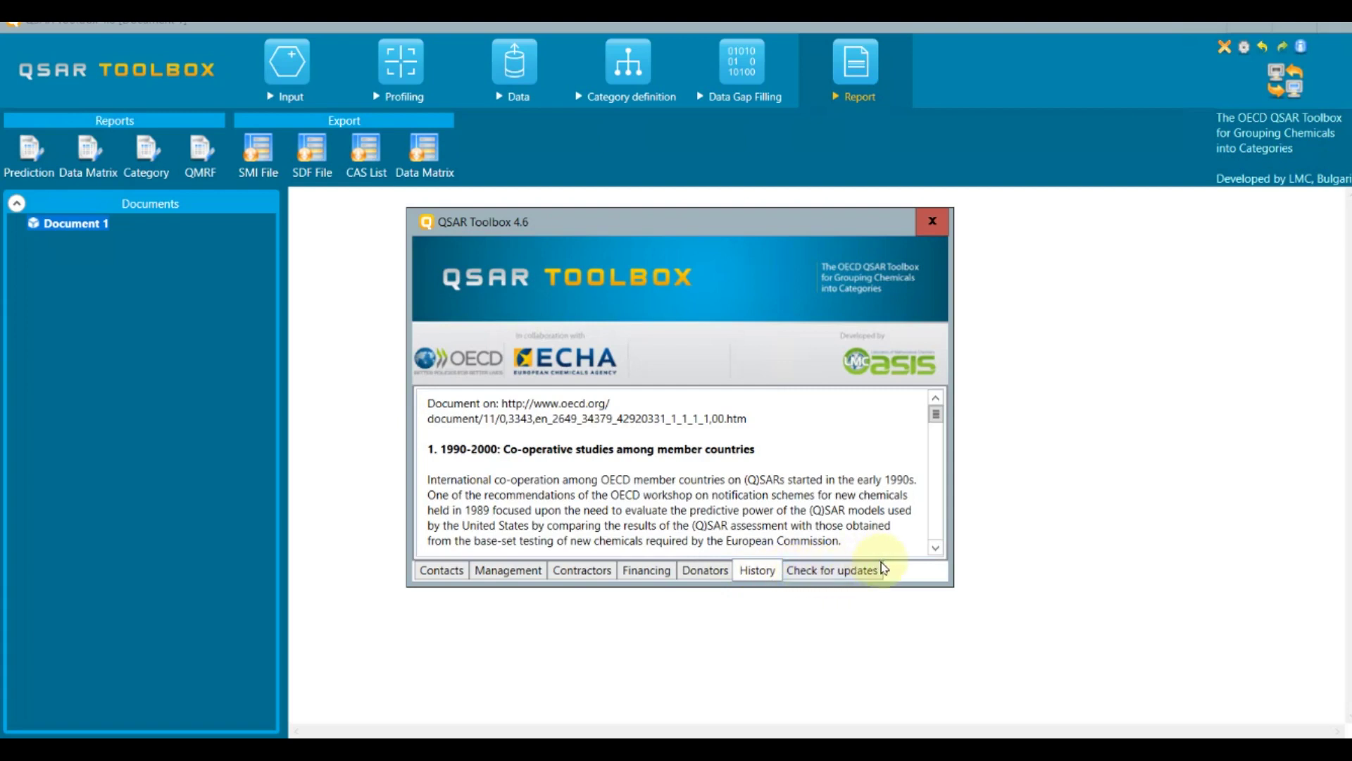
left_click(935, 221)
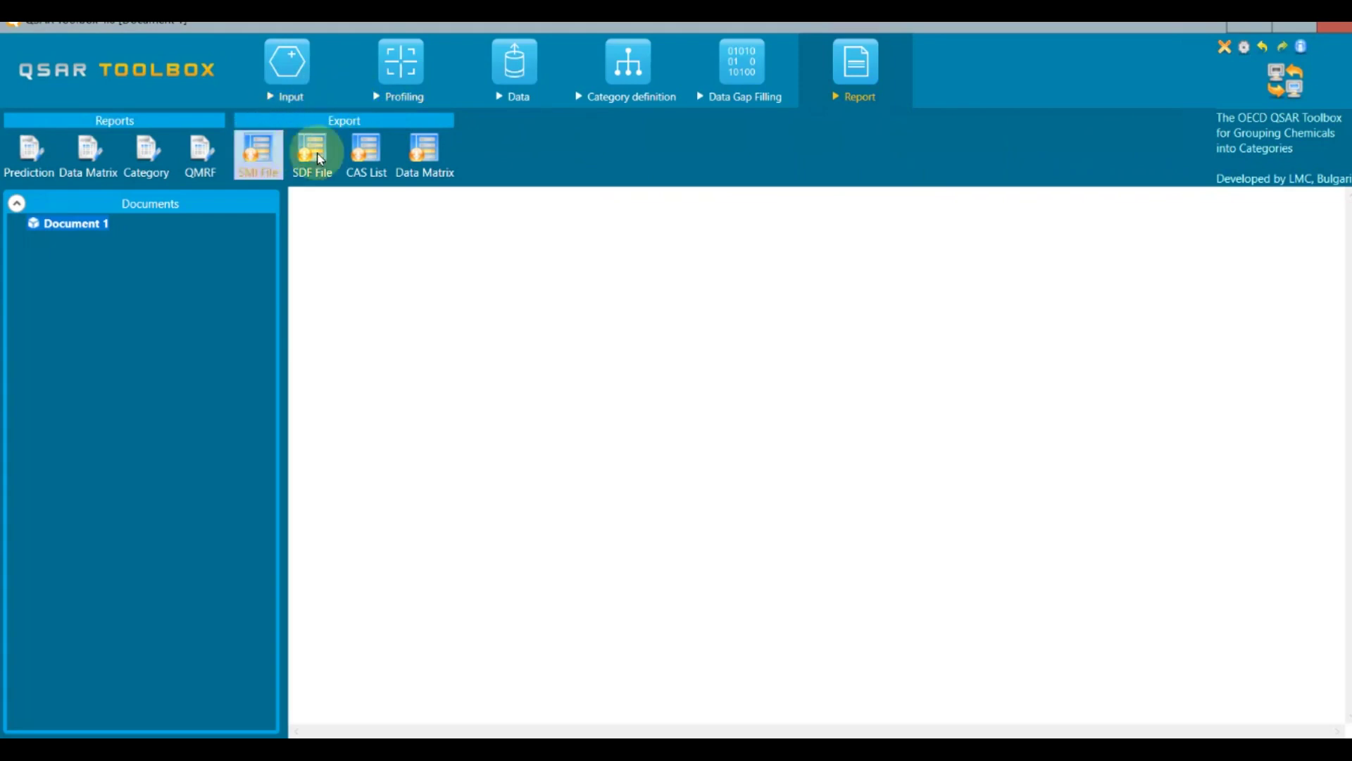
Step: Pass through the Profiling and Data stages and return to the Input stage
left_click(421, 92)
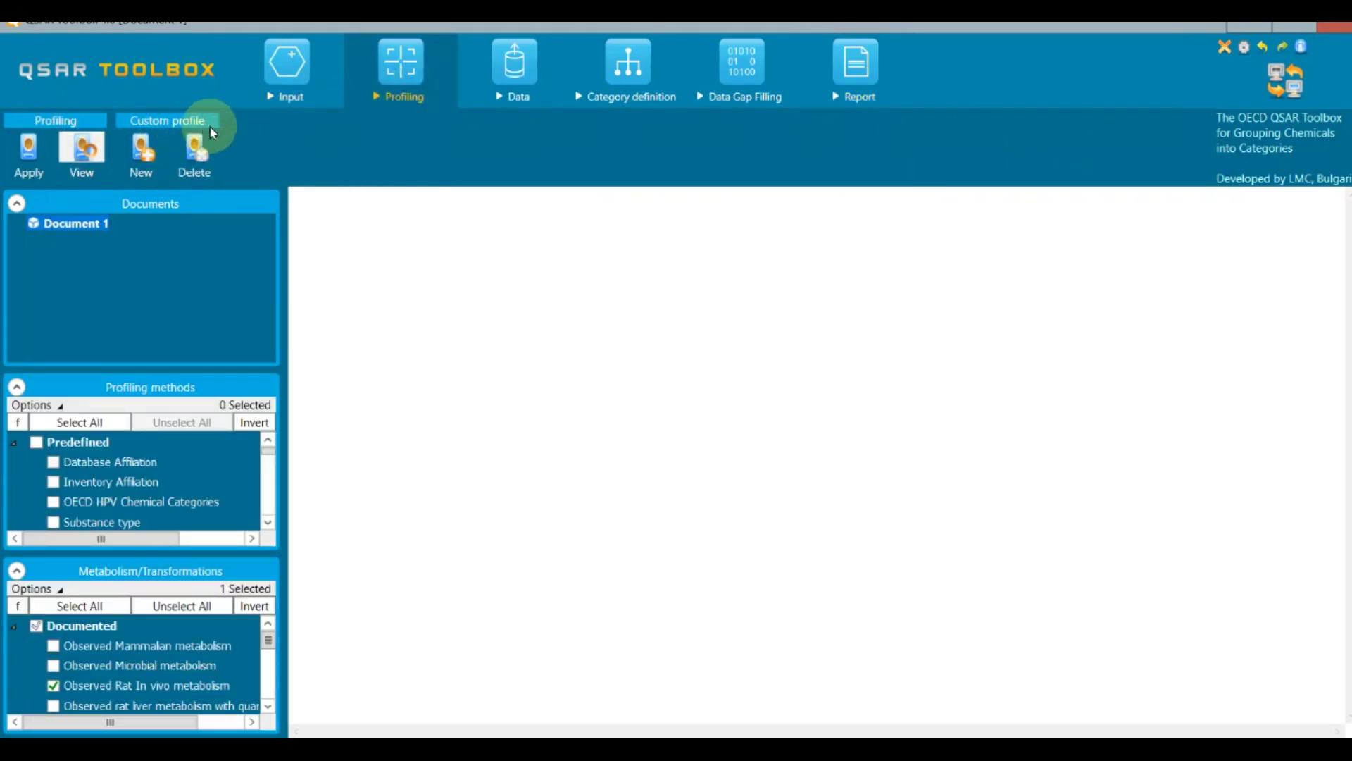
left_click(515, 67)
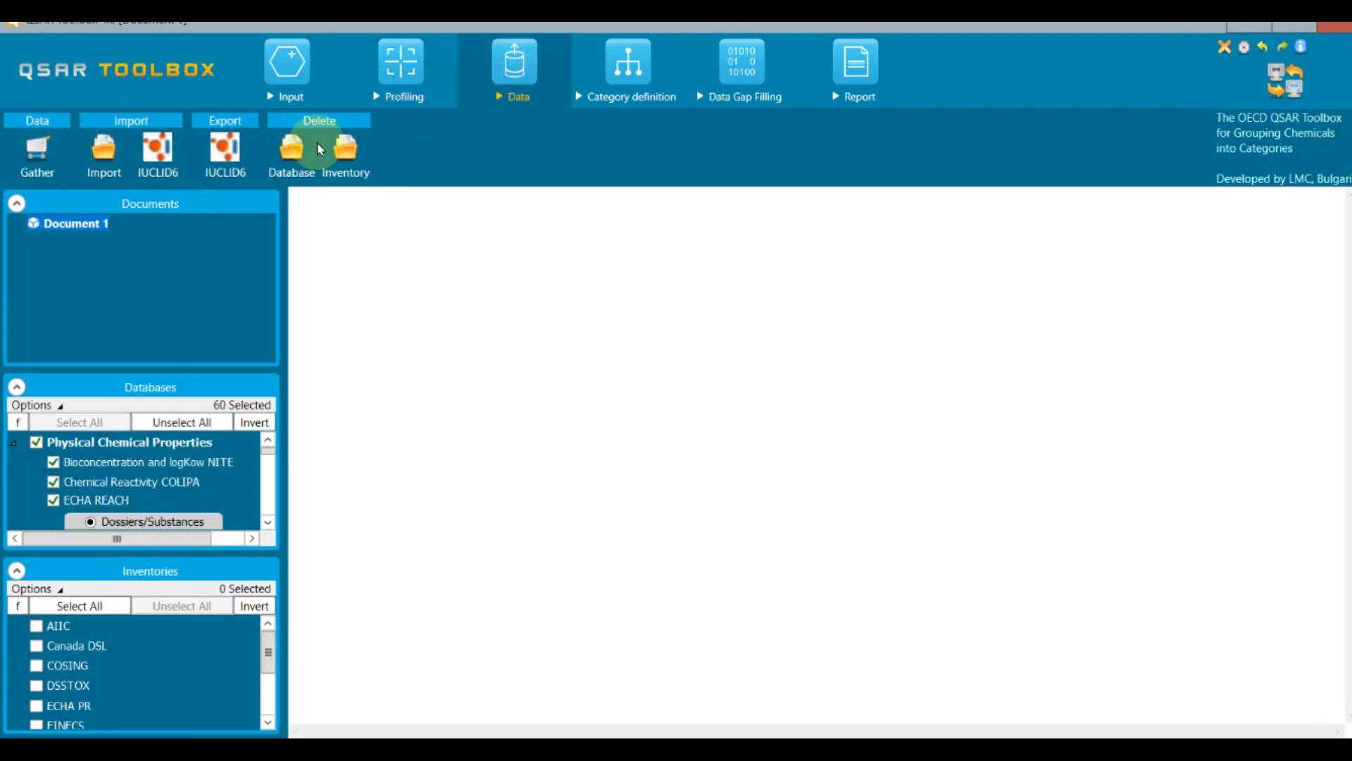
left_click(288, 63)
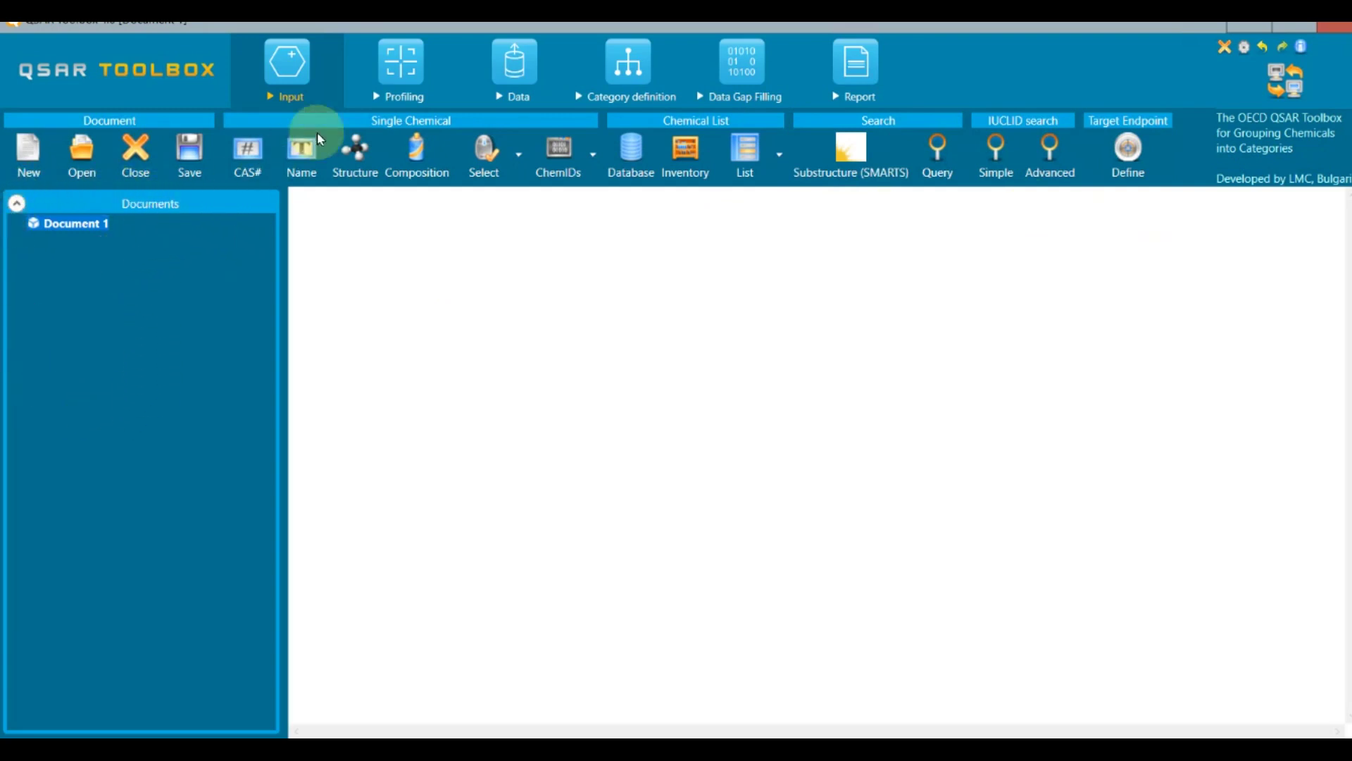
Step: Flip between the Profiling, Data and Input stages, settling back on Input
left_click(384, 76)
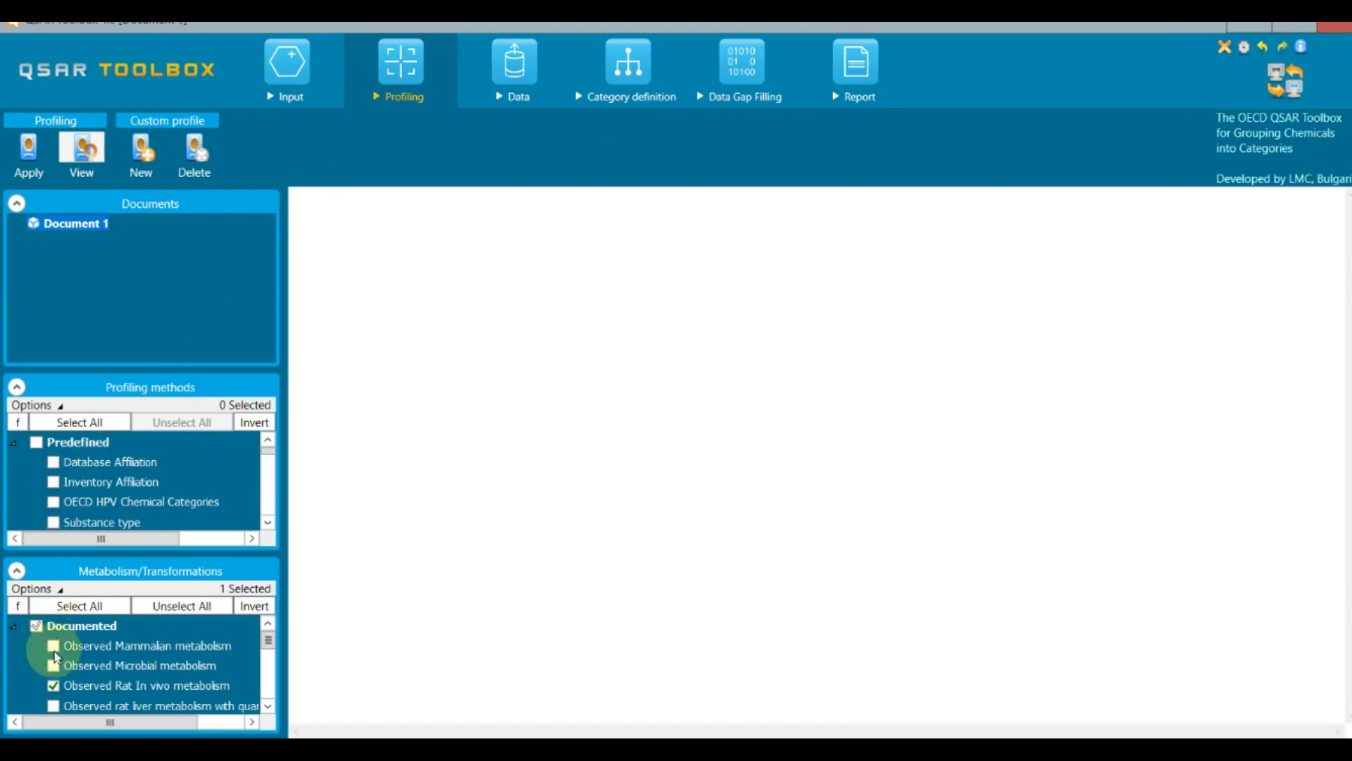
left_click(505, 85)
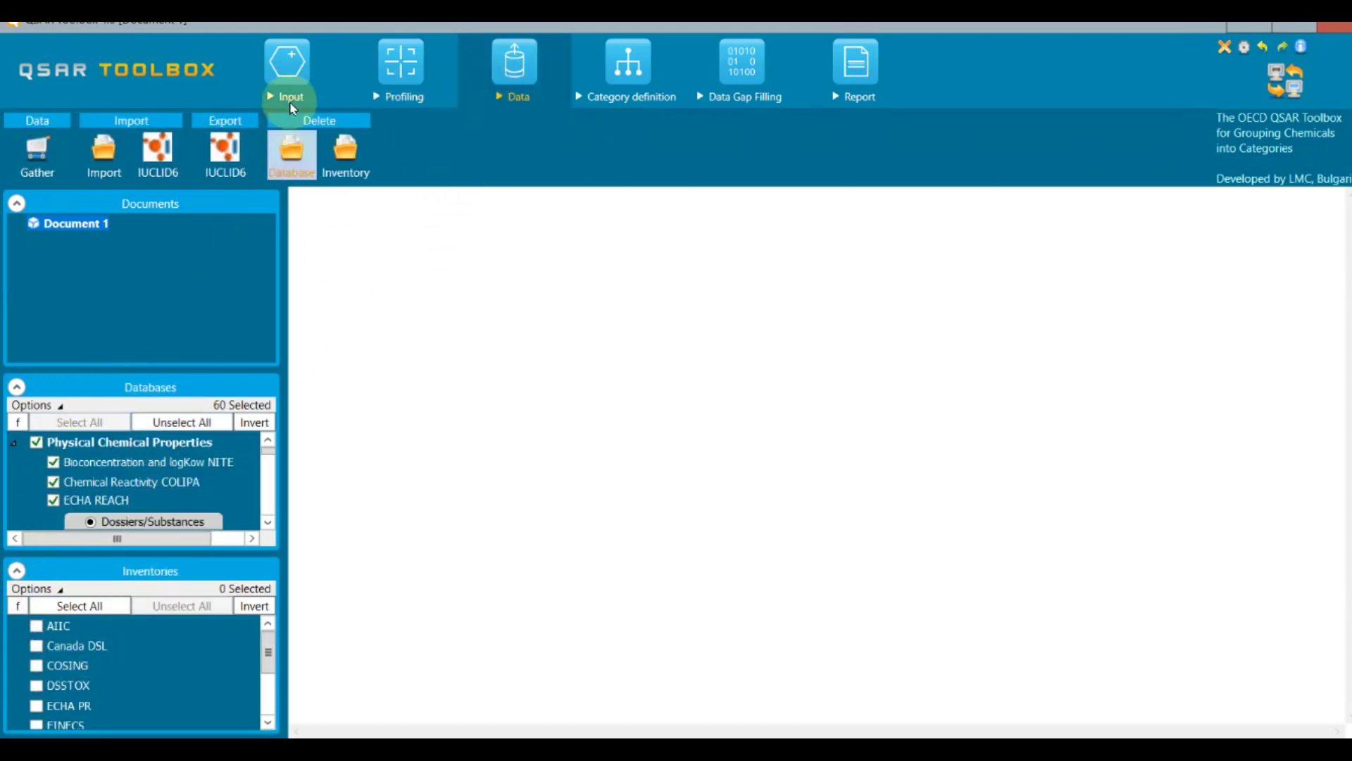
left_click(287, 77)
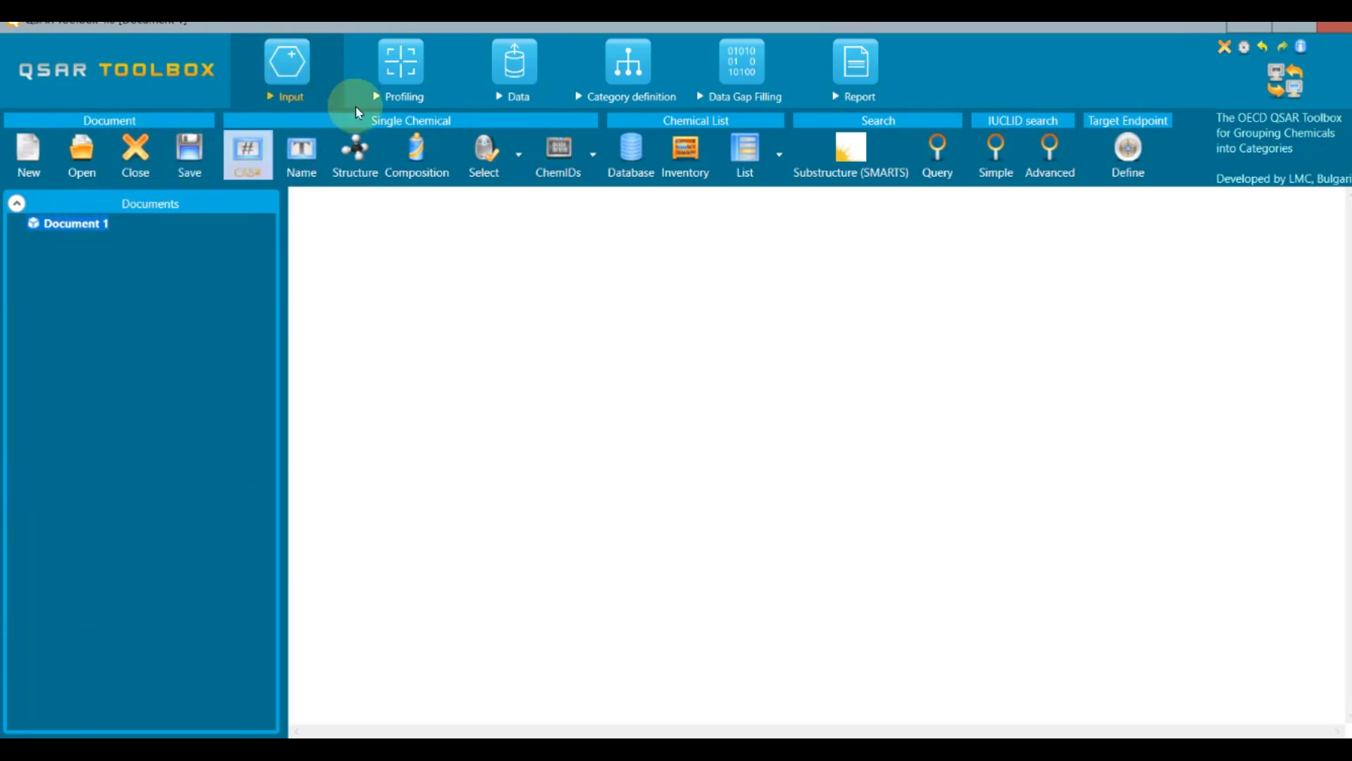
left_click(399, 71)
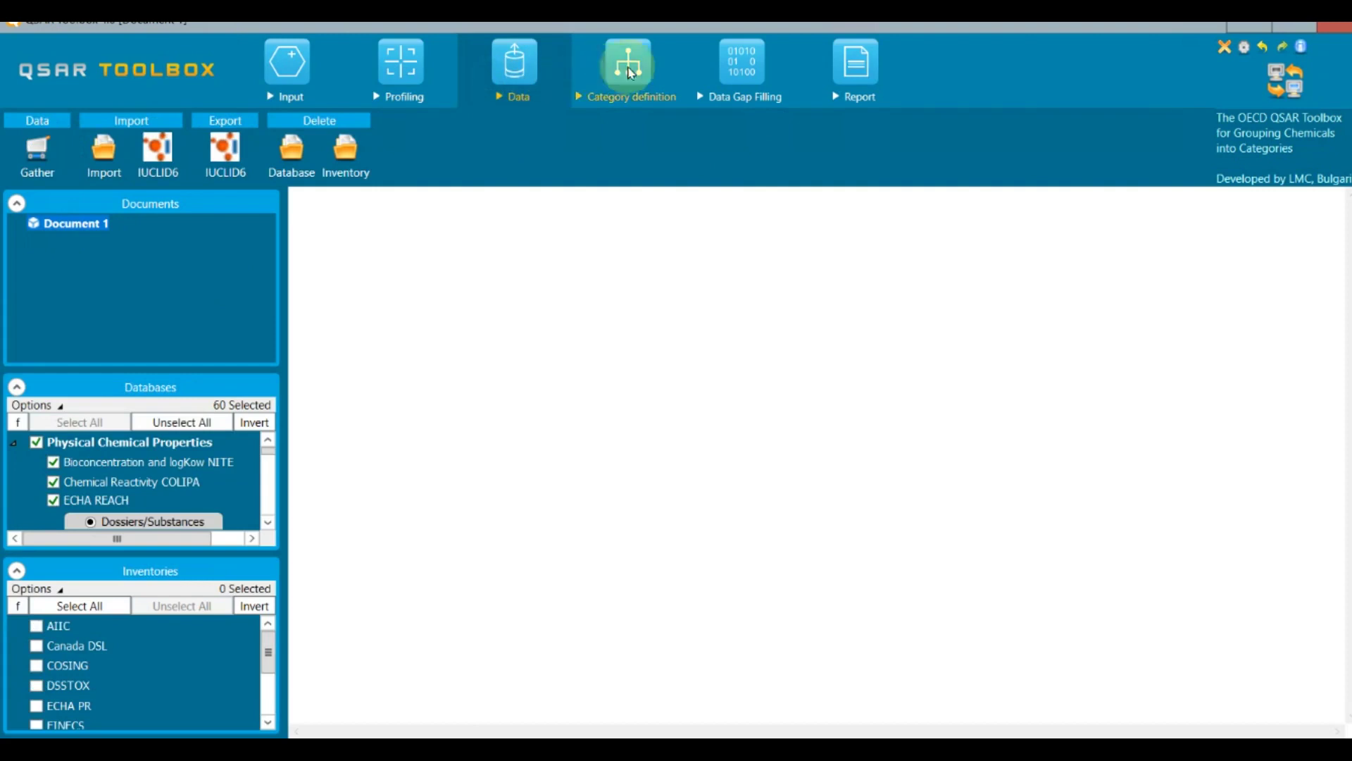
left_click(313, 78)
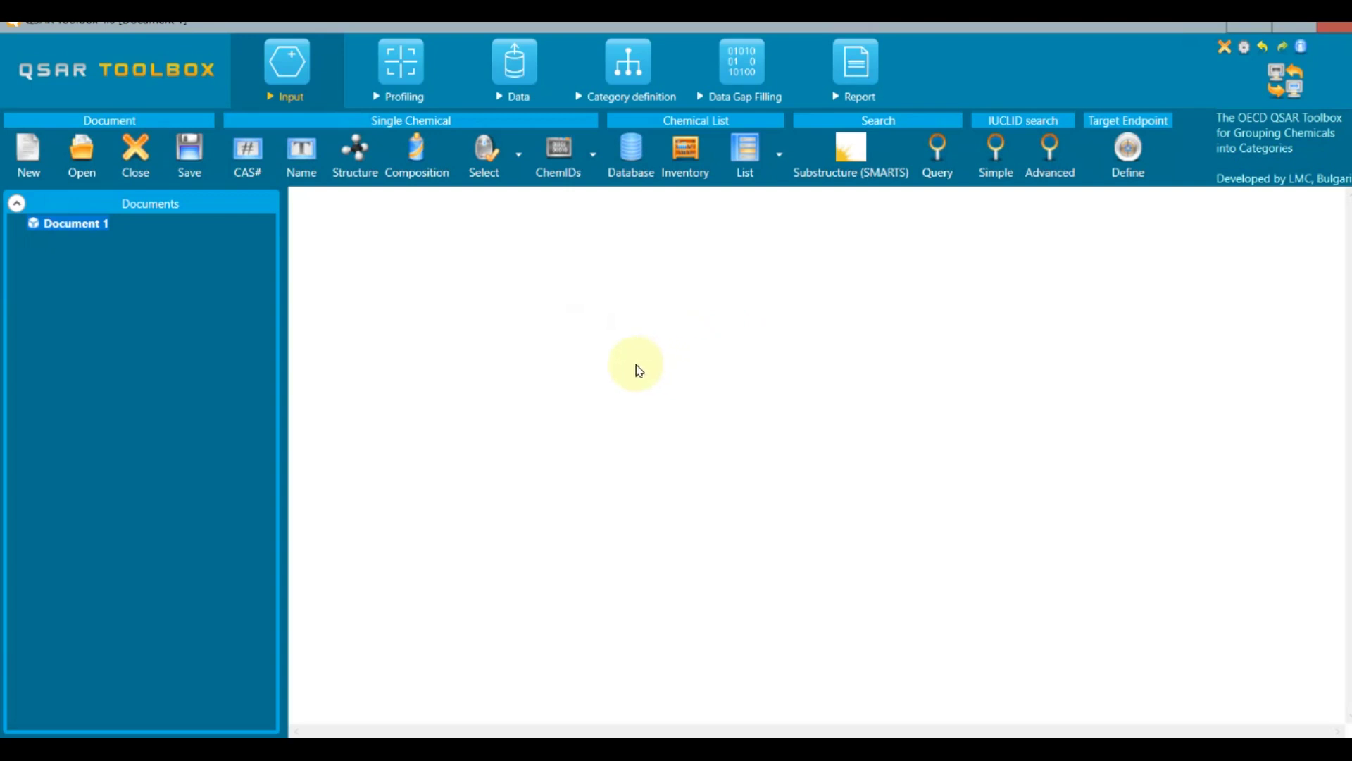
Step: Search by CAS number 66-25-1 and accept hexanal as the target chemical
left_click(247, 151)
left_click(485, 117)
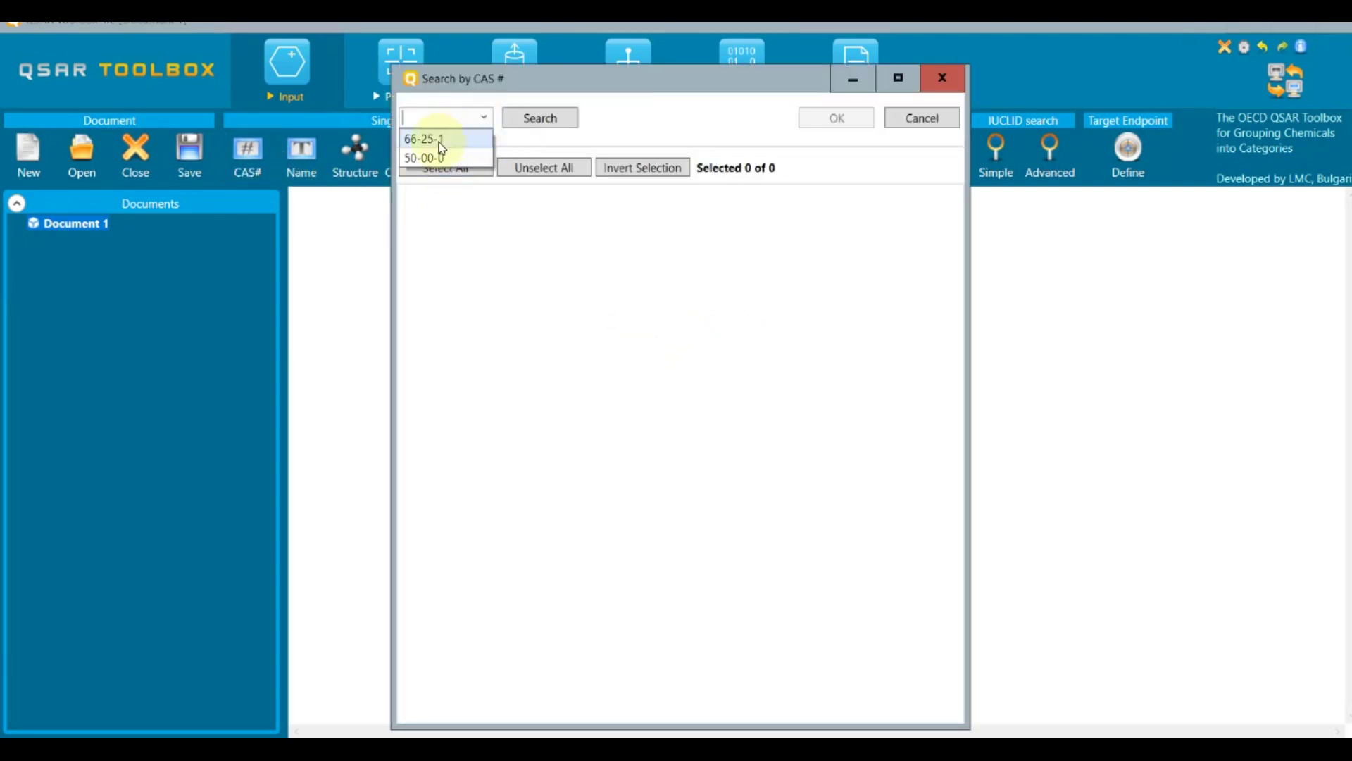
left_click(426, 139)
left_click(525, 118)
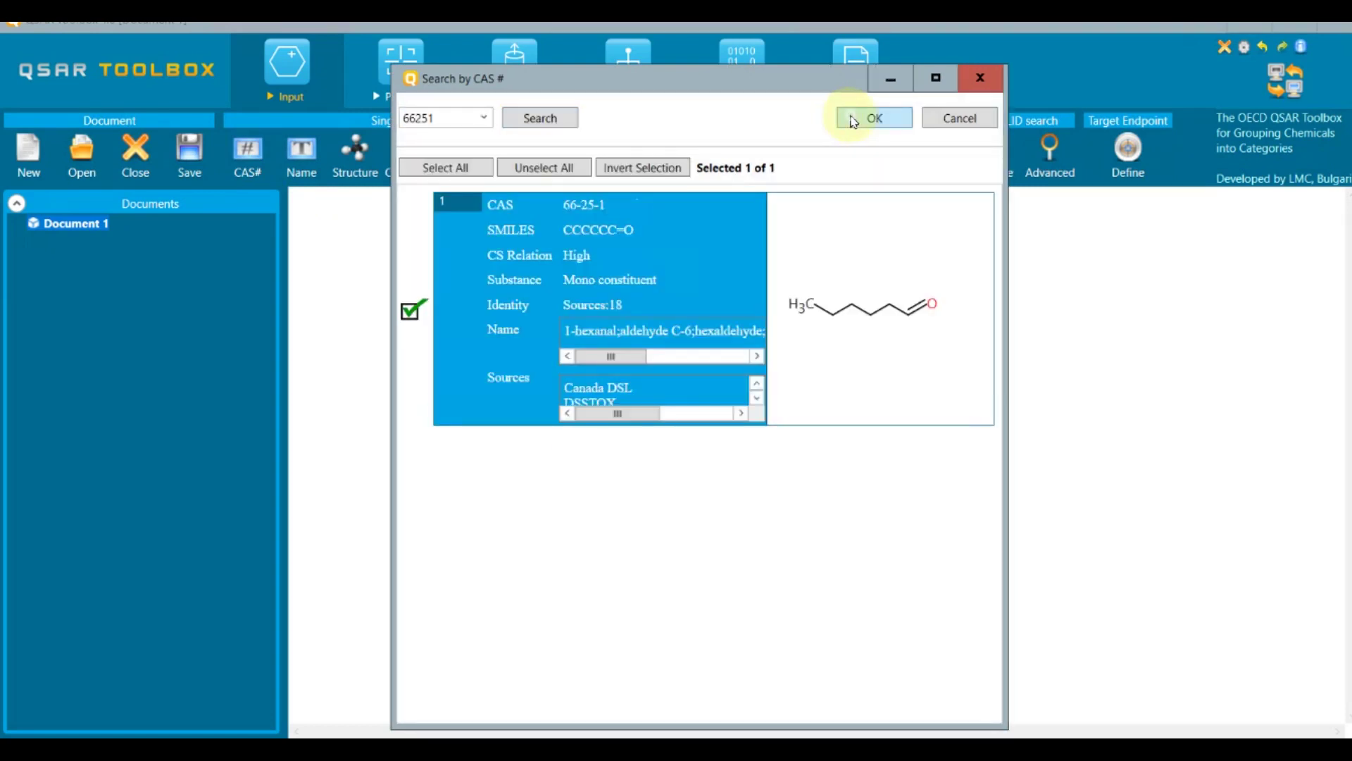
left_click(851, 118)
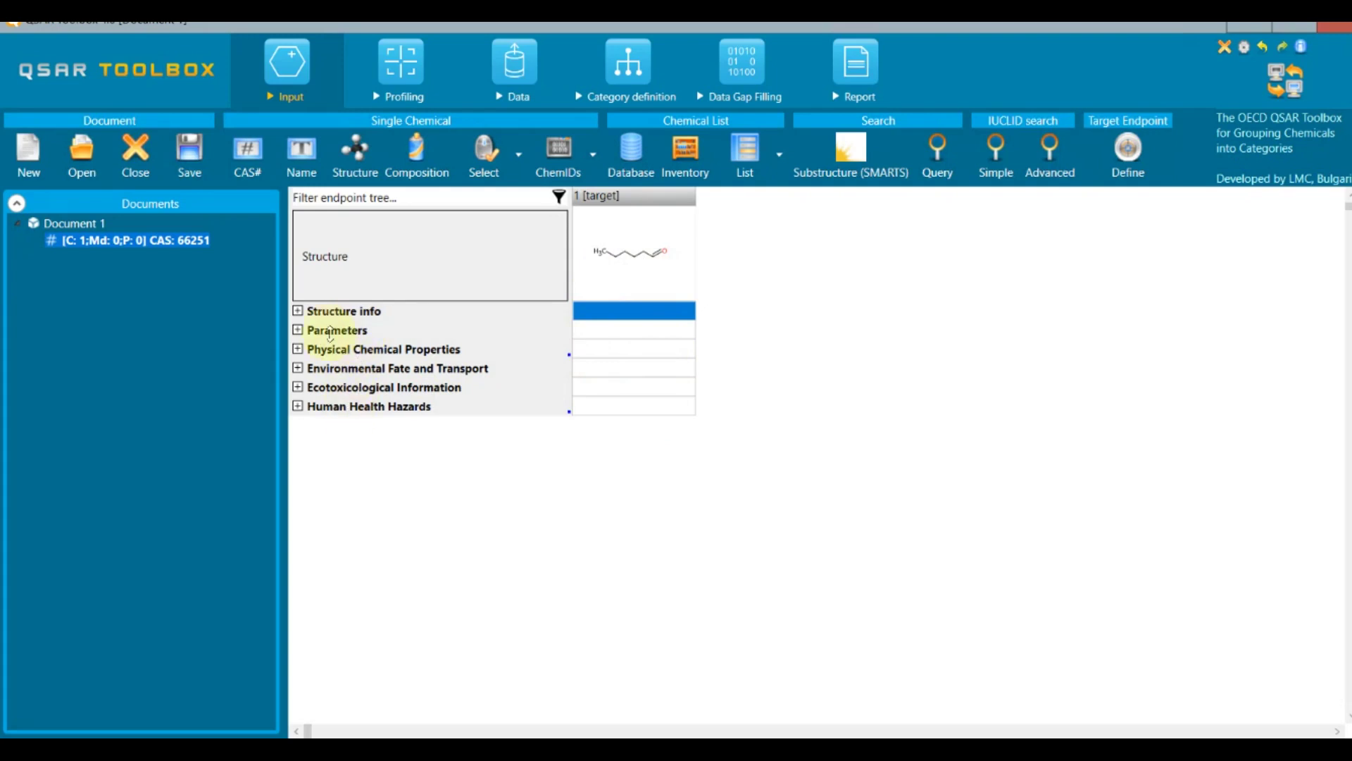
left_click(298, 311)
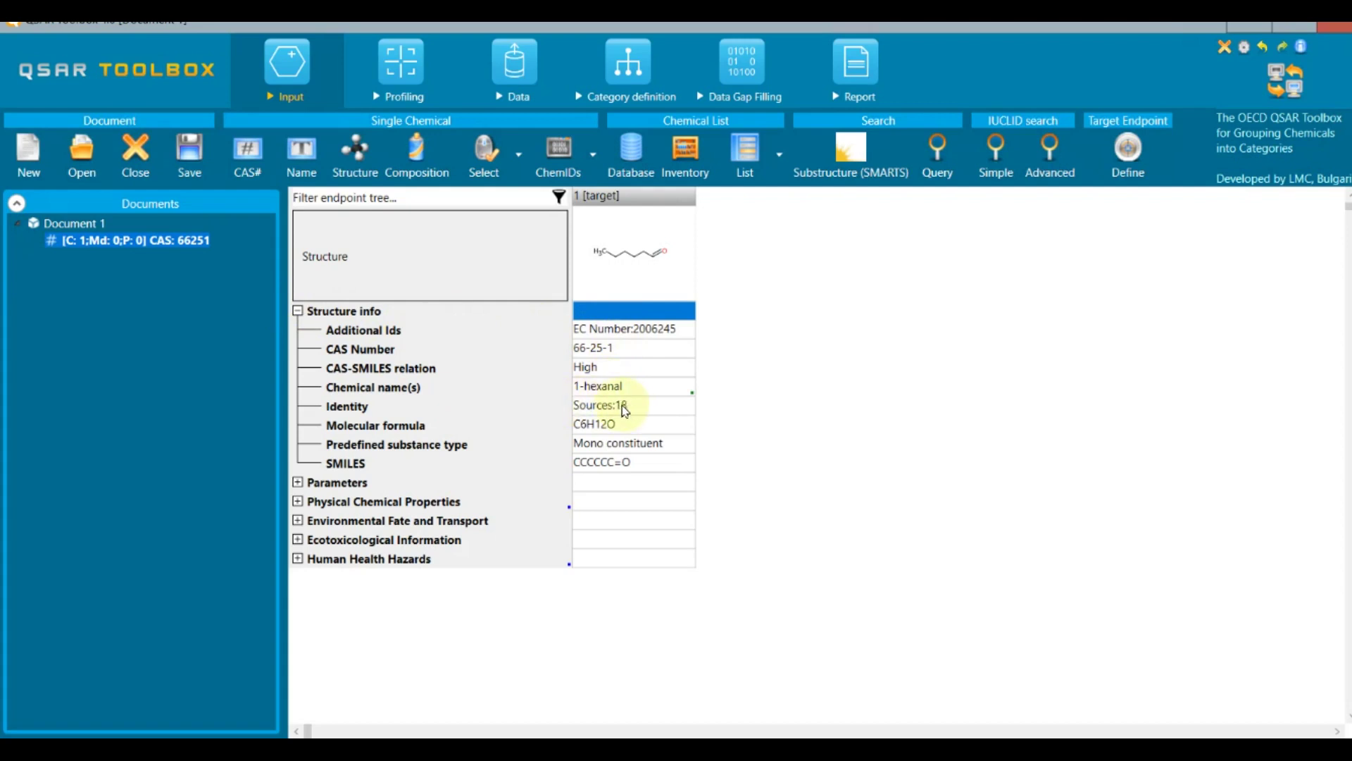
left_click(298, 311)
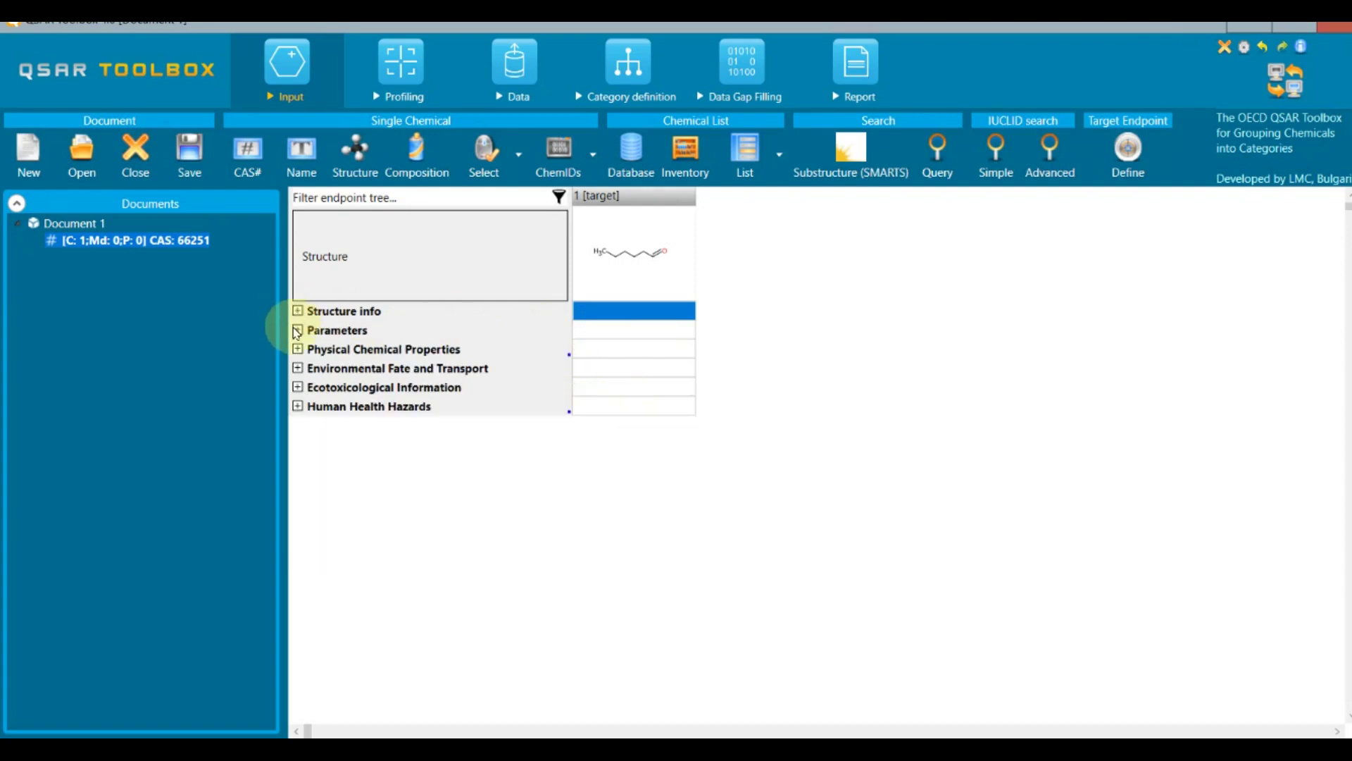
left_click(297, 329)
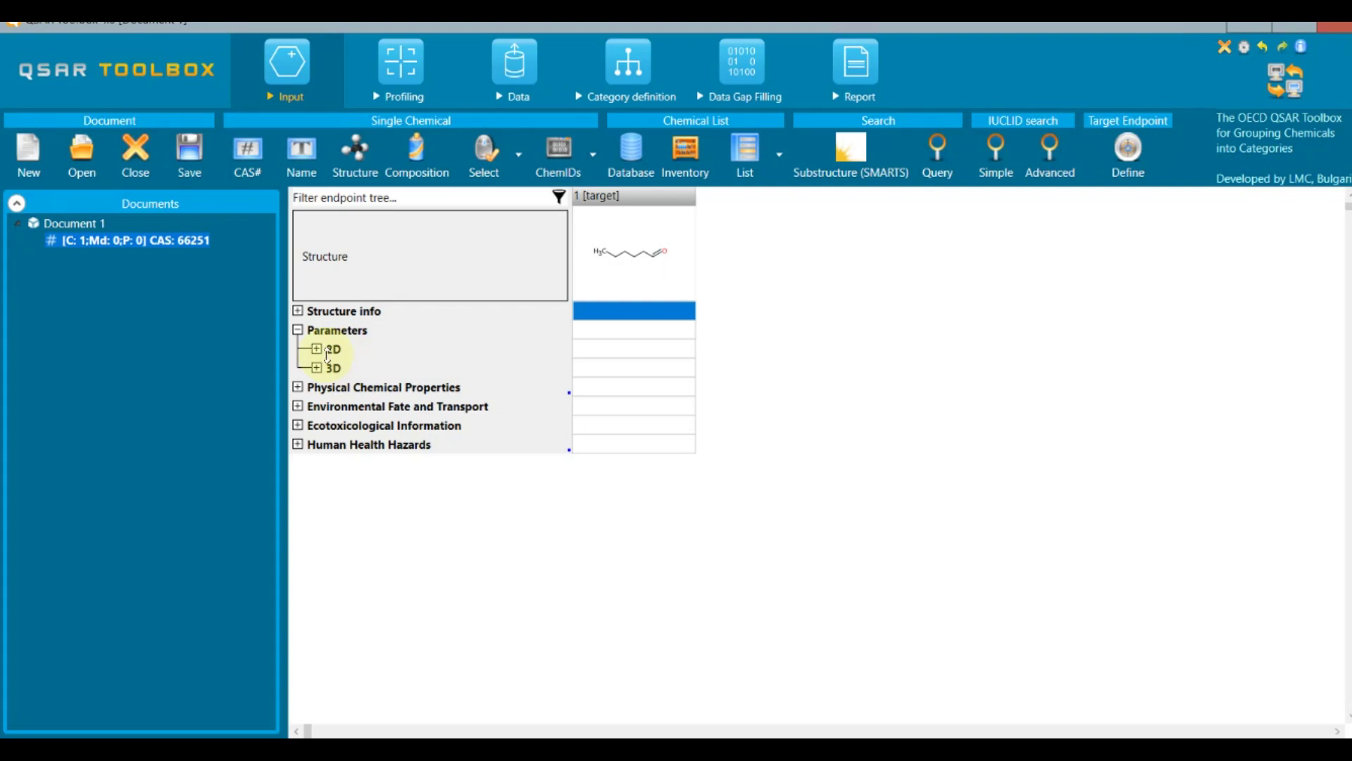
left_click(298, 331)
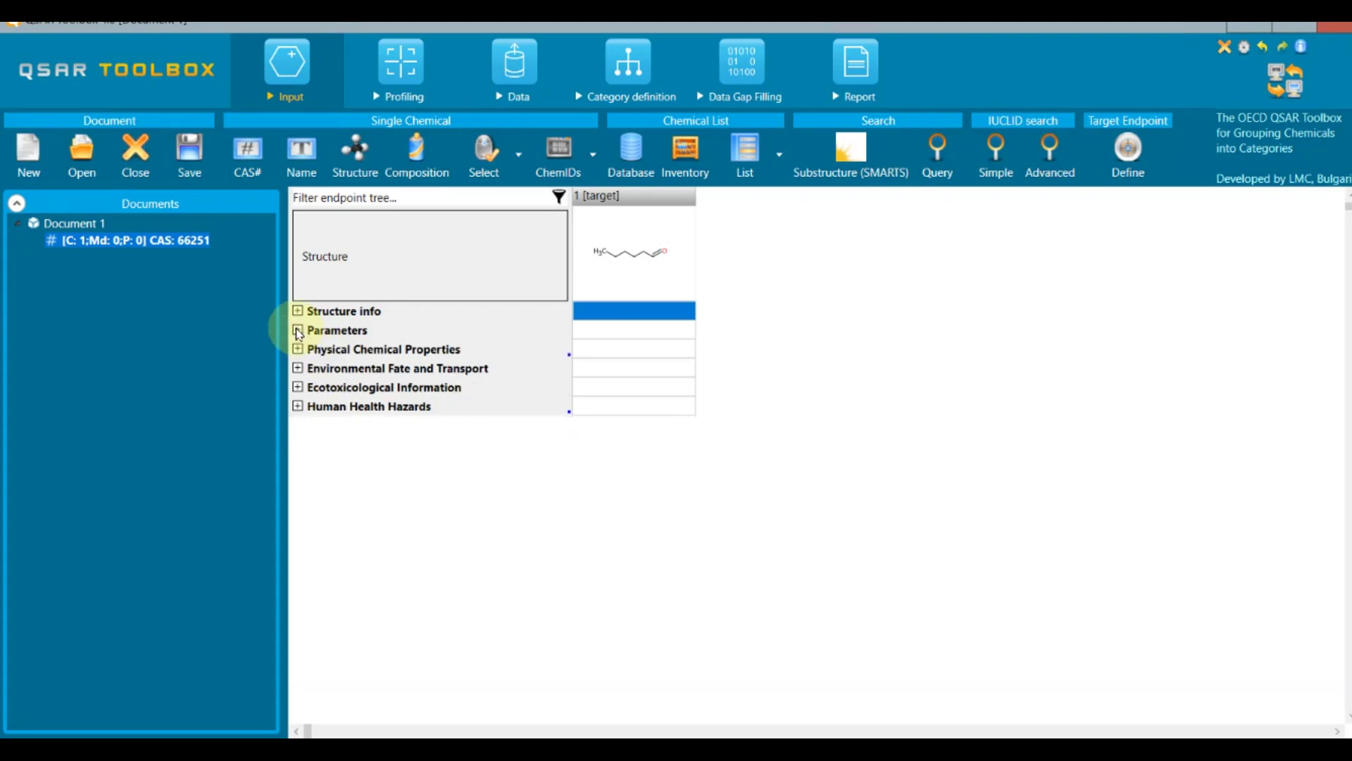